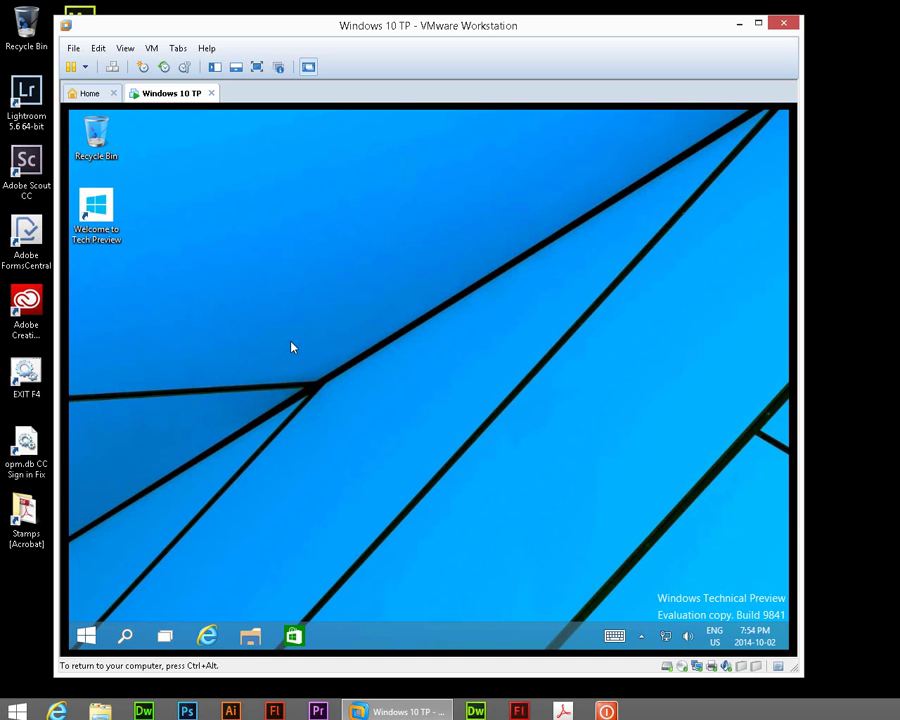
- Open Control Panel from the Start shortcut menu and list all items as Small icons
right_click(89, 628)
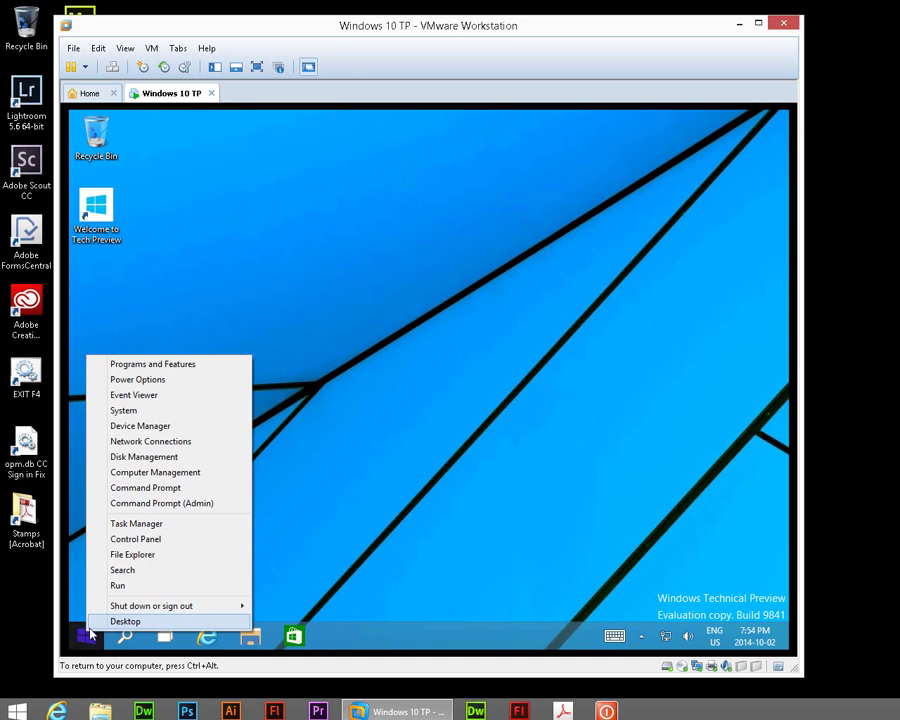
left_click(131, 540)
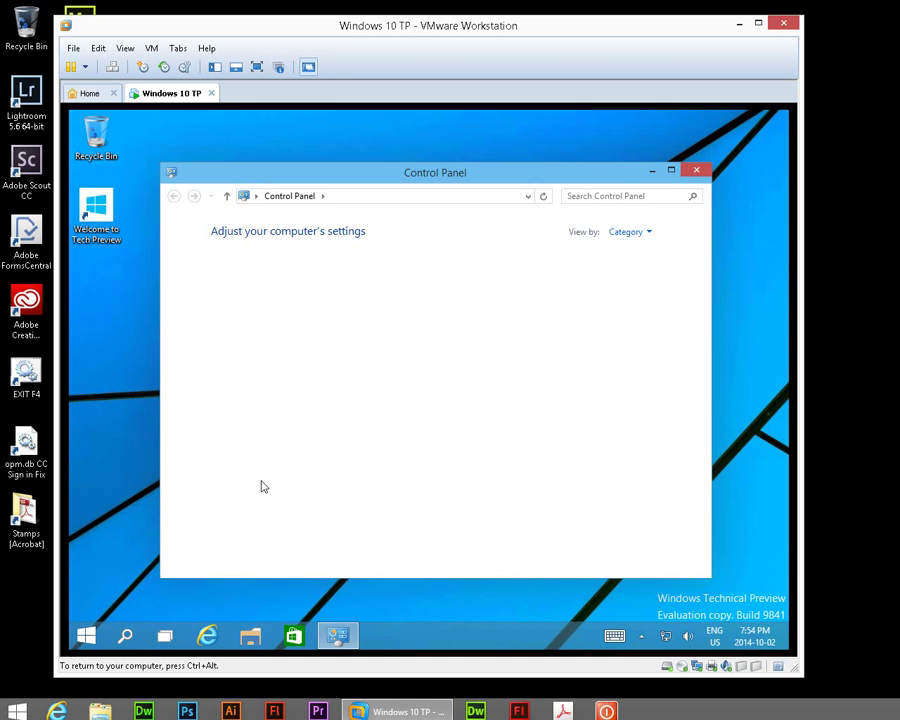
left_click(626, 236)
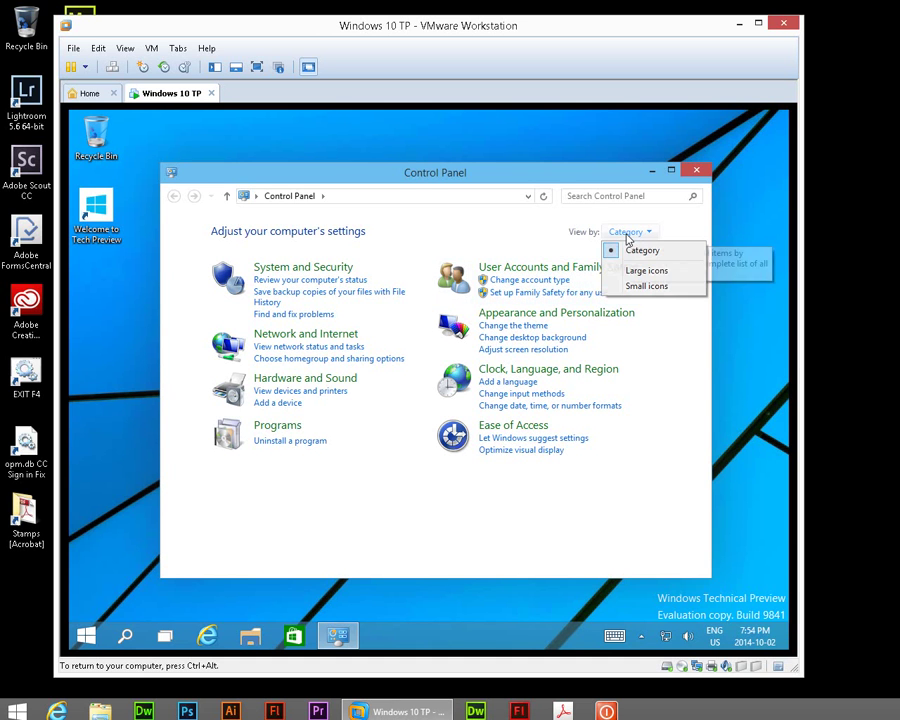
left_click(633, 288)
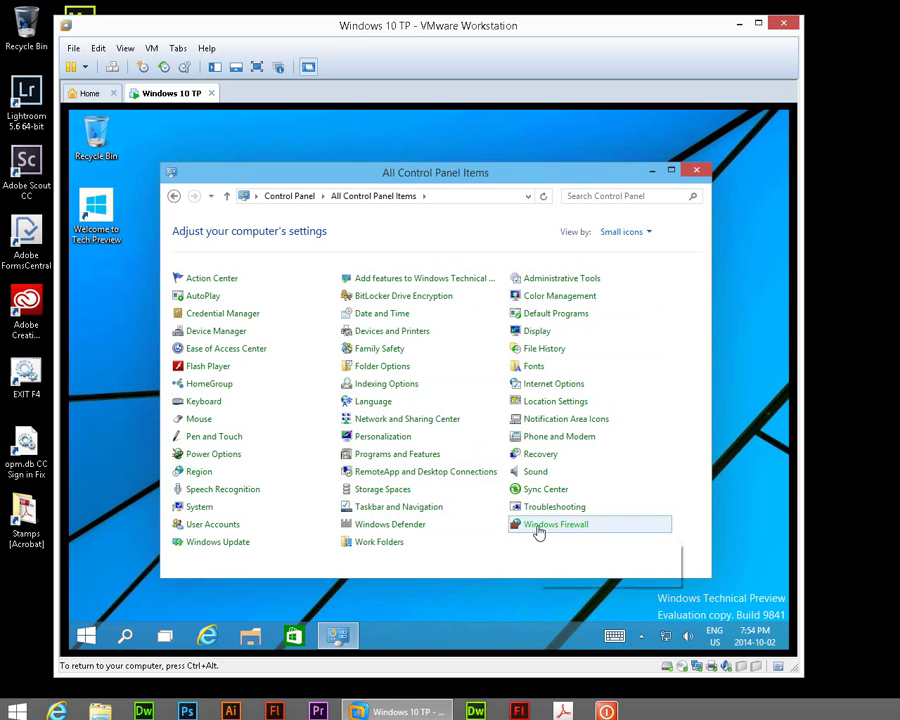
- Tick Remote Desktop for private networks in Windows Firewall's allowed apps list and save with OK
left_click(537, 528)
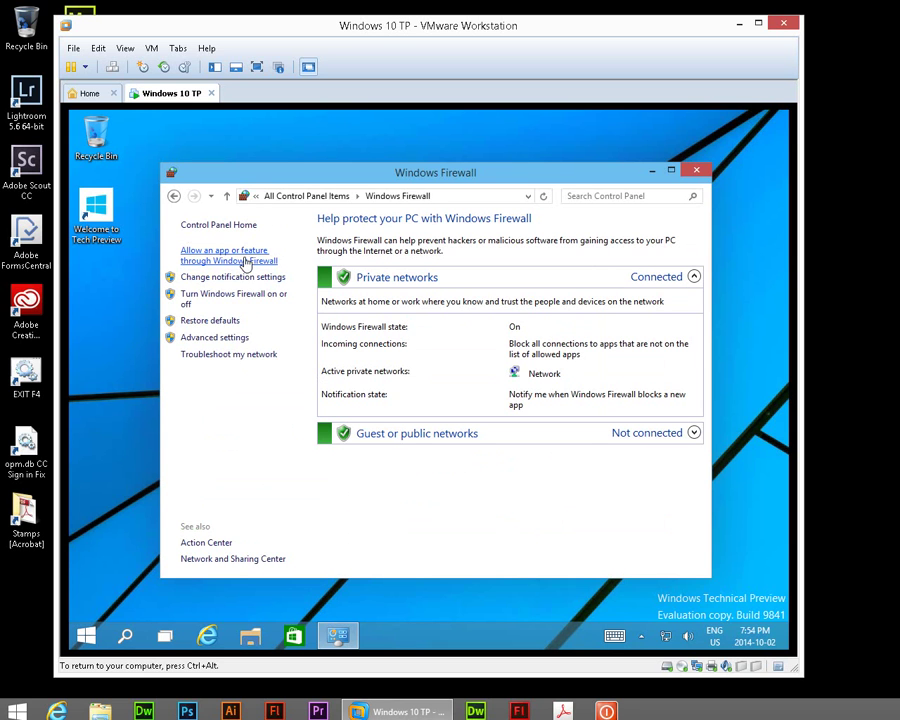
left_click(246, 260)
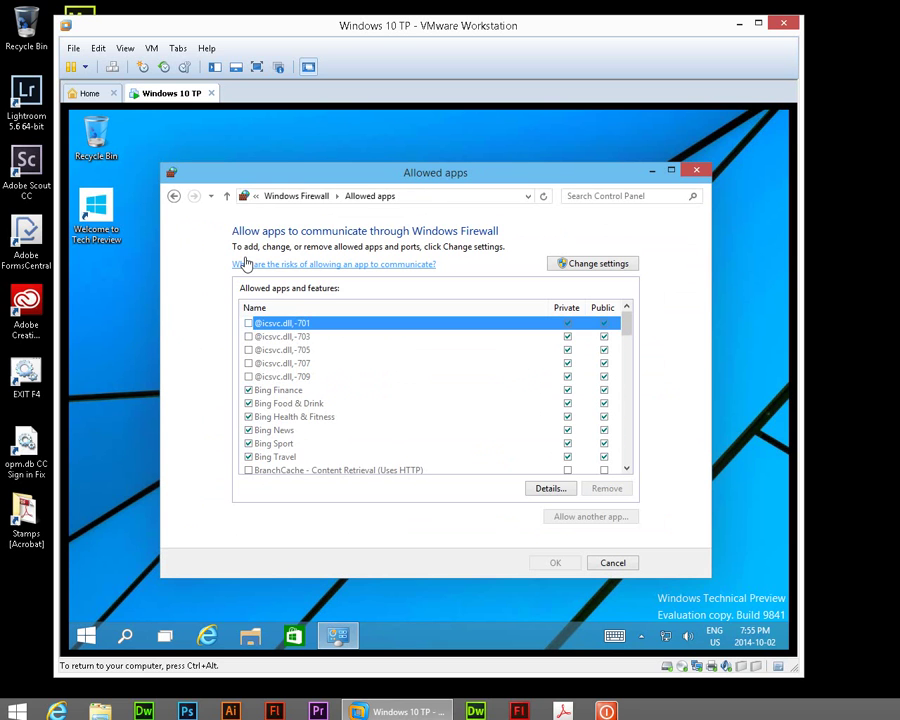
left_click(589, 265)
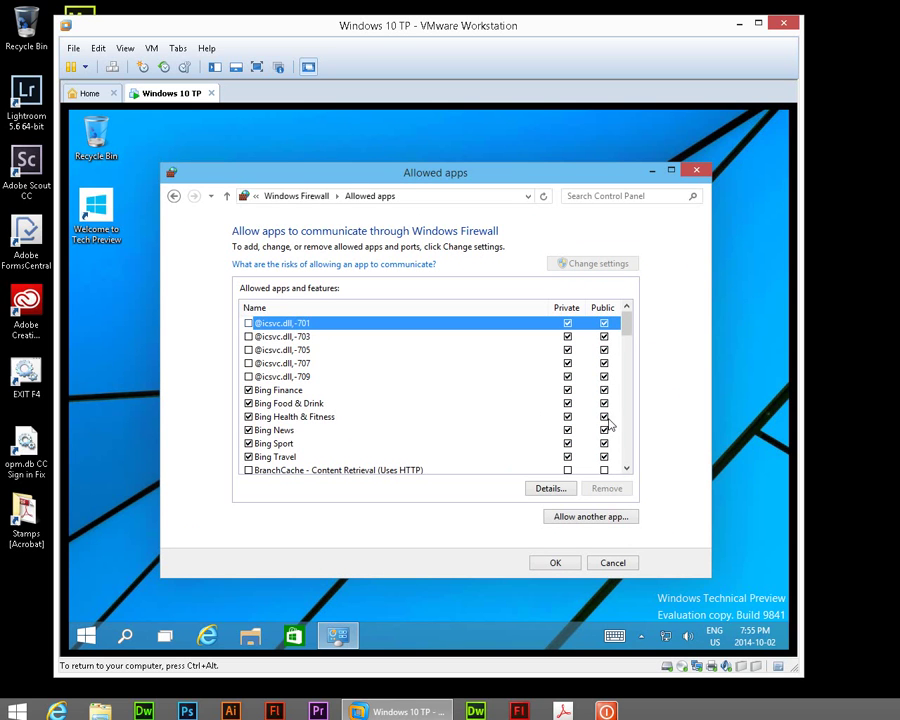
scroll(628, 445, "down", 7)
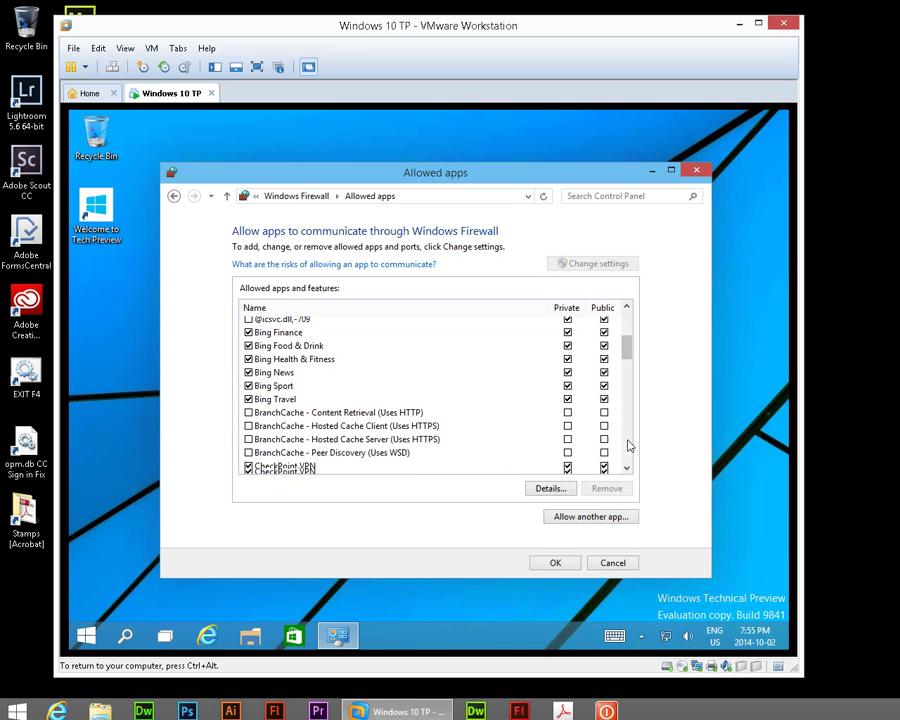
scroll(628, 445, "down", 4)
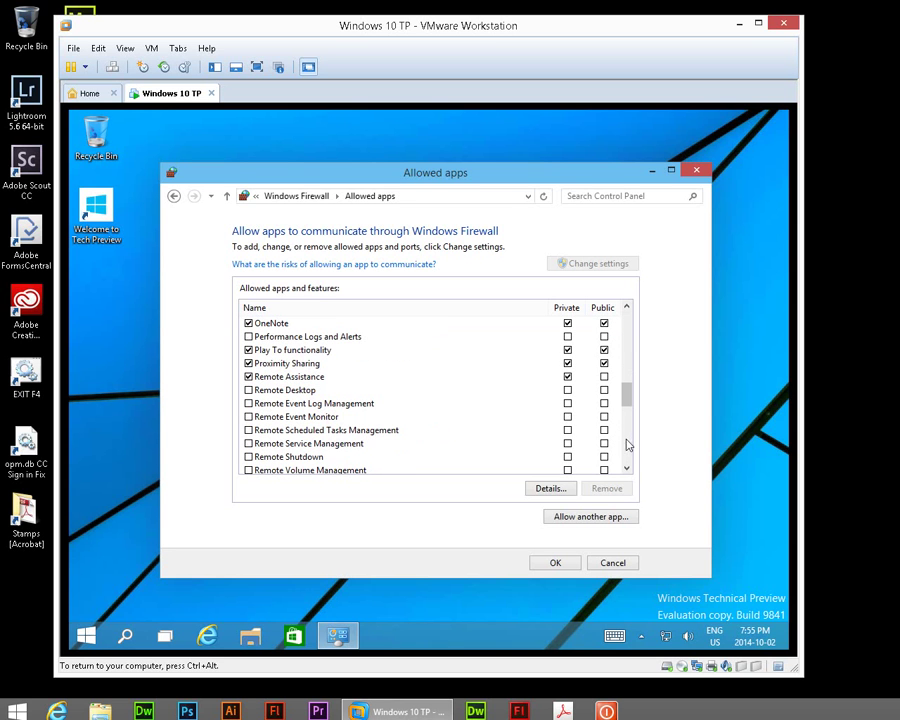
left_click(249, 390)
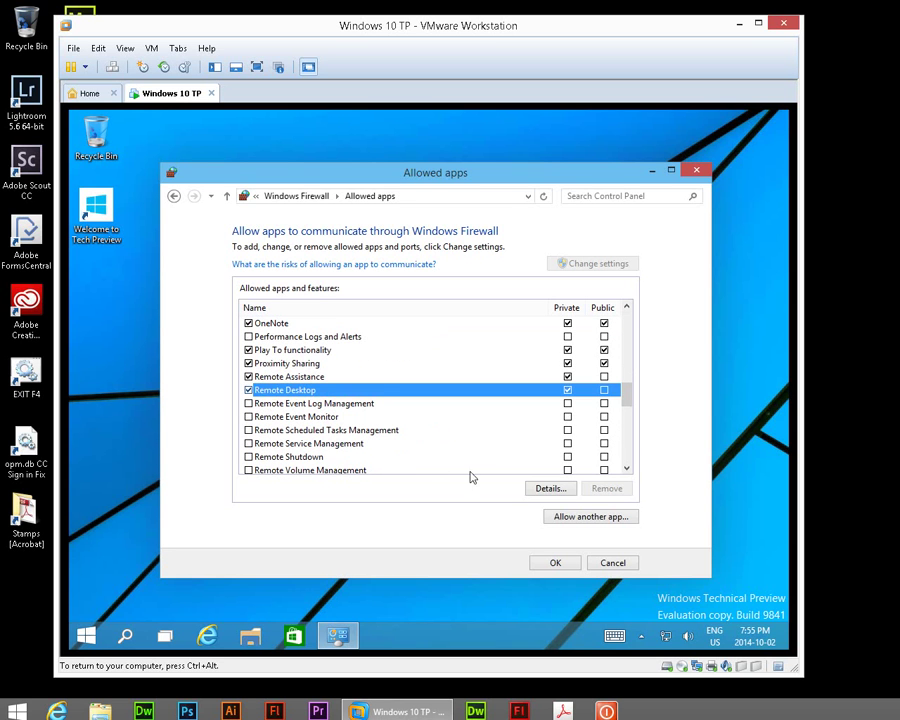
left_click(549, 566)
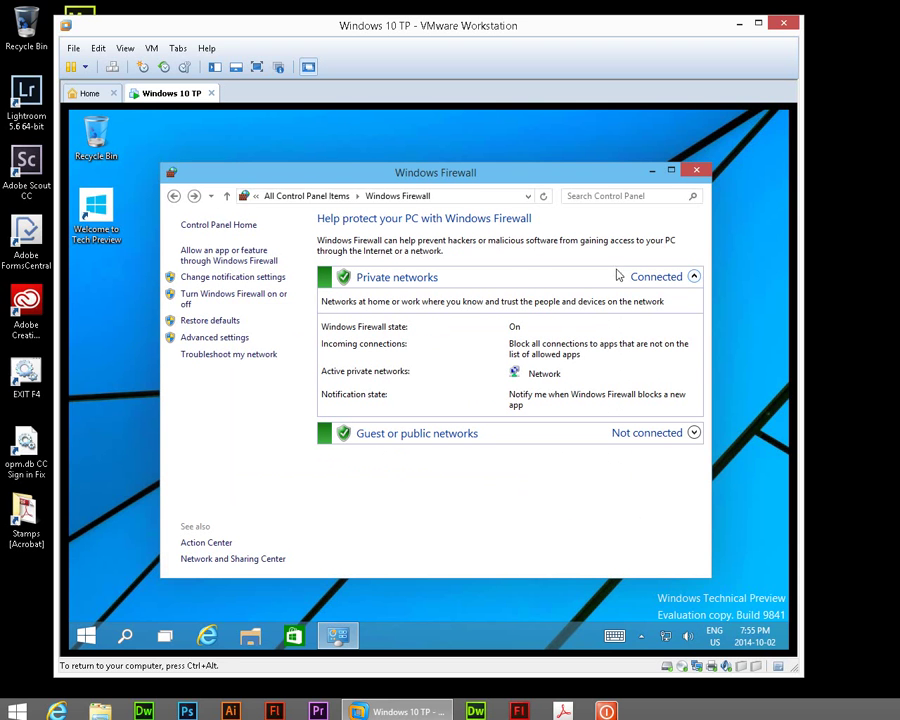
- Close Windows Firewall and bring up the System page from the Start shortcut menu
left_click(695, 170)
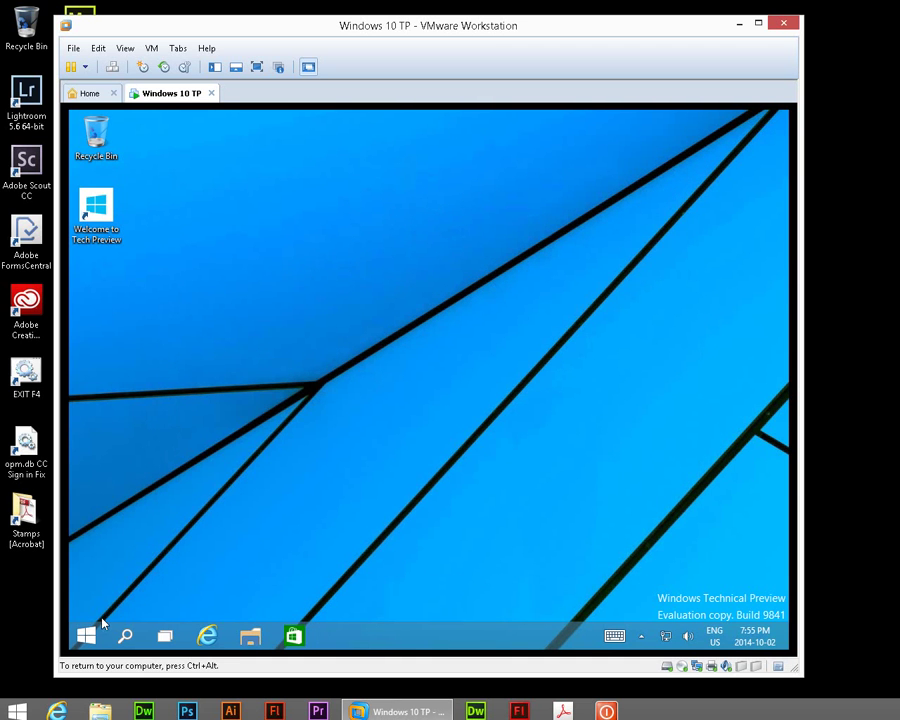
right_click(86, 634)
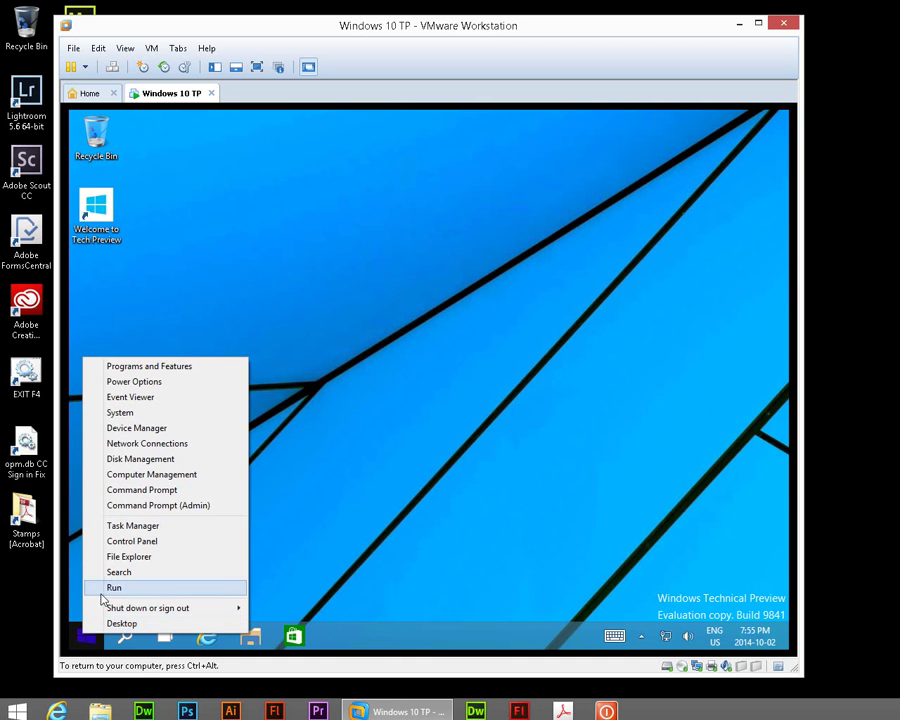
left_click(128, 413)
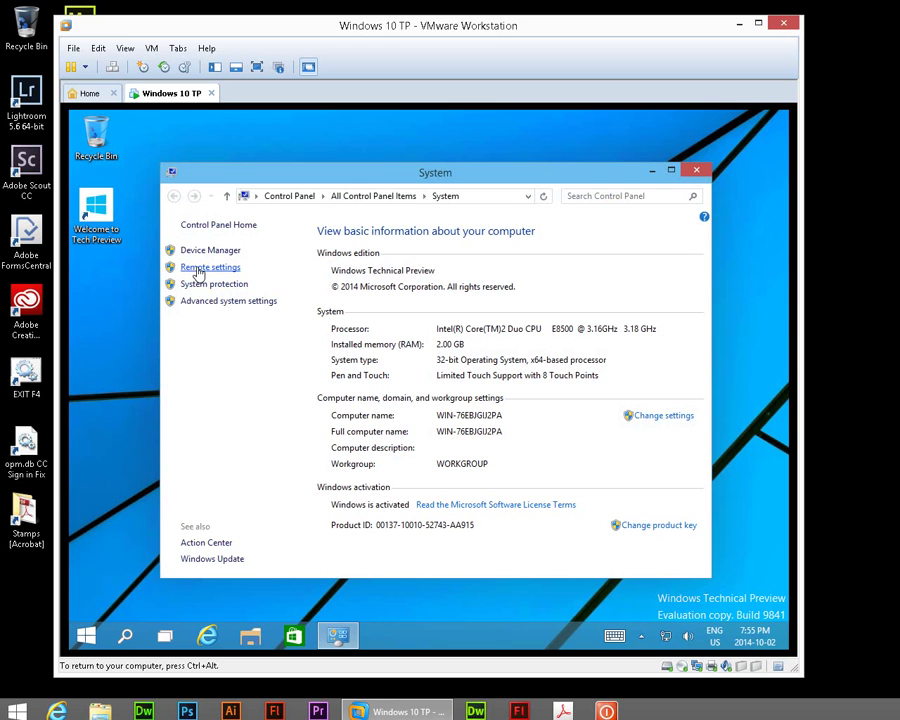
- Allow remote connections to this computer, apply and confirm, then close the System window
left_click(197, 268)
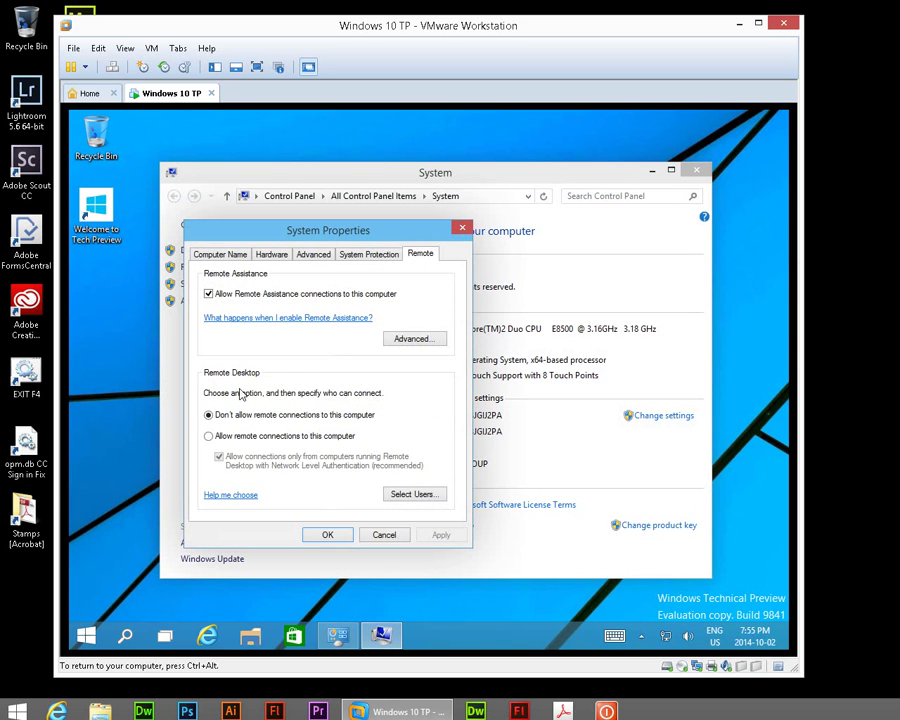
left_click(208, 437)
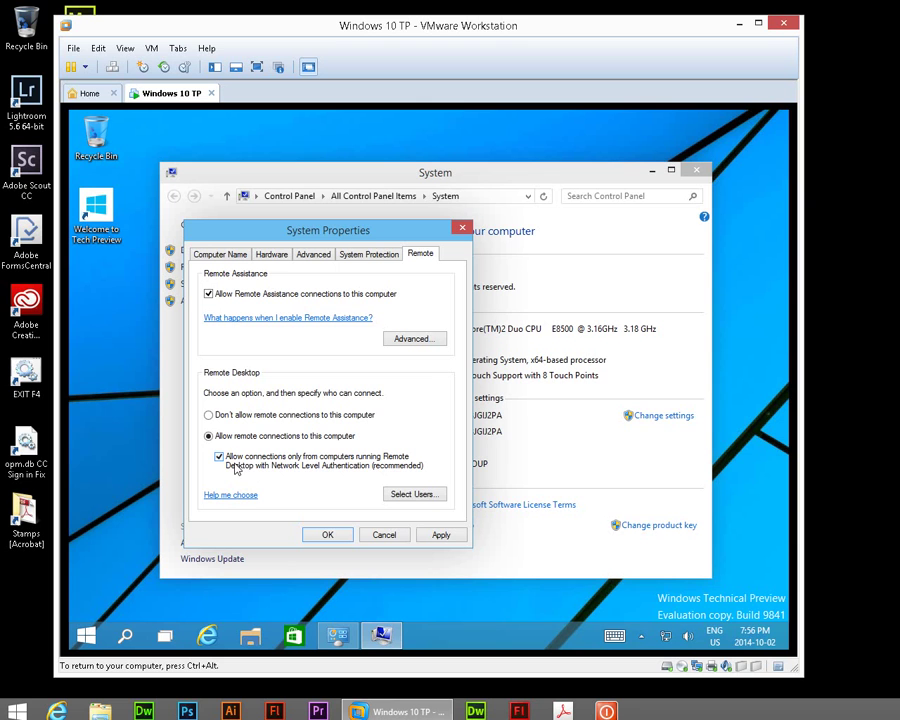
left_click(430, 535)
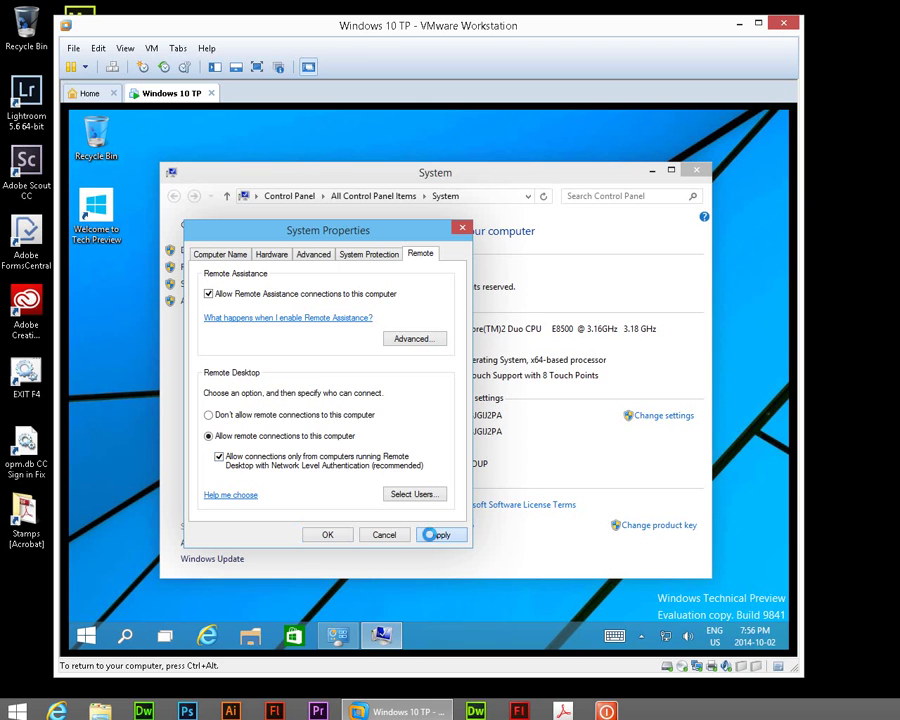
left_click(343, 535)
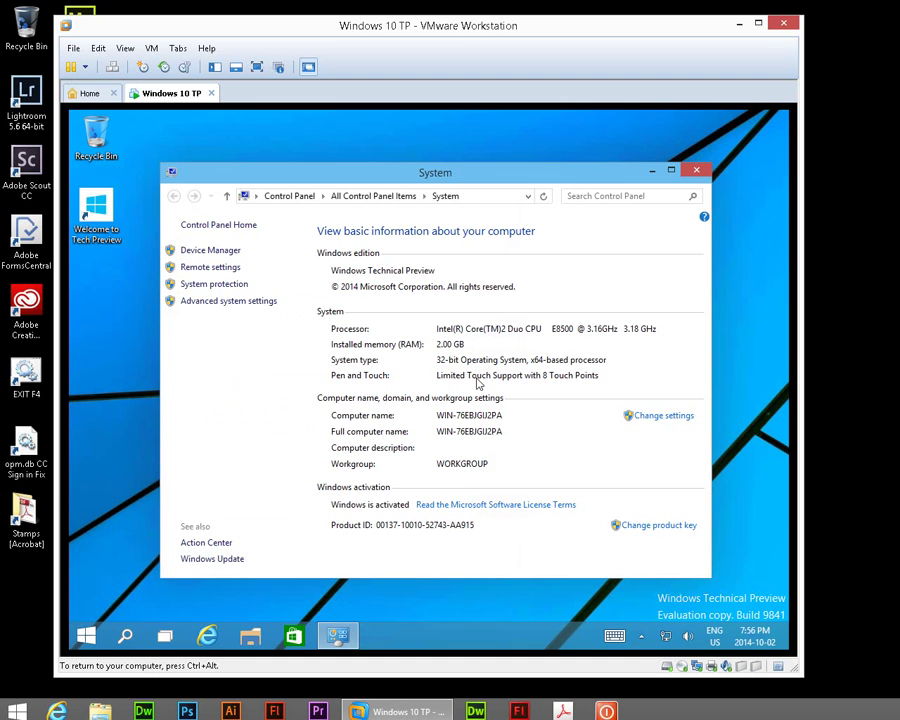
left_click(692, 174)
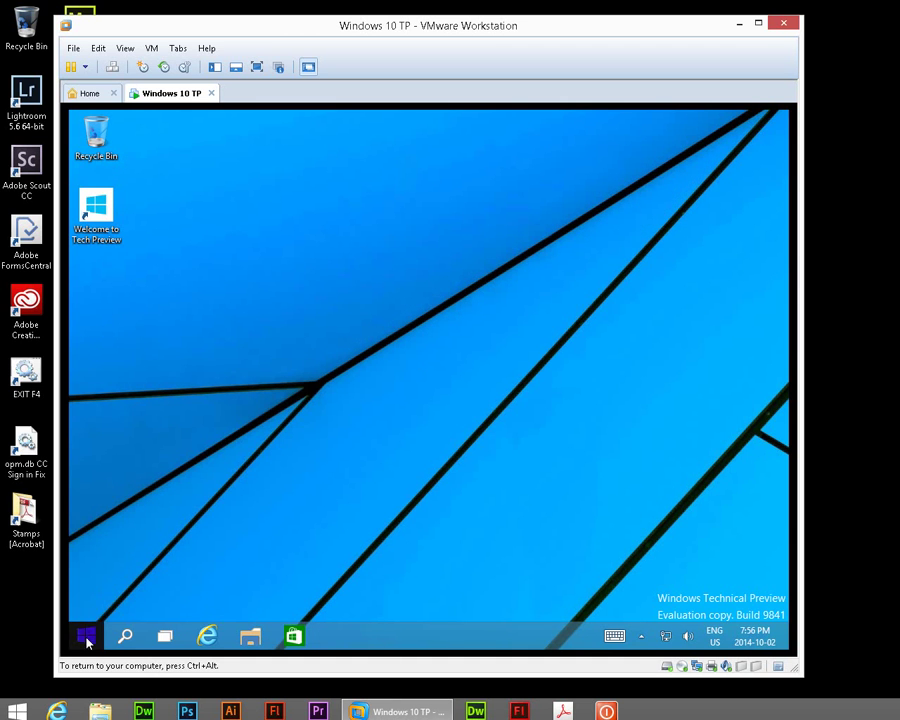
- Run ipconfig in Command Prompt to read the VM's IPv4 address, 192.168.0.18
right_click(88, 634)
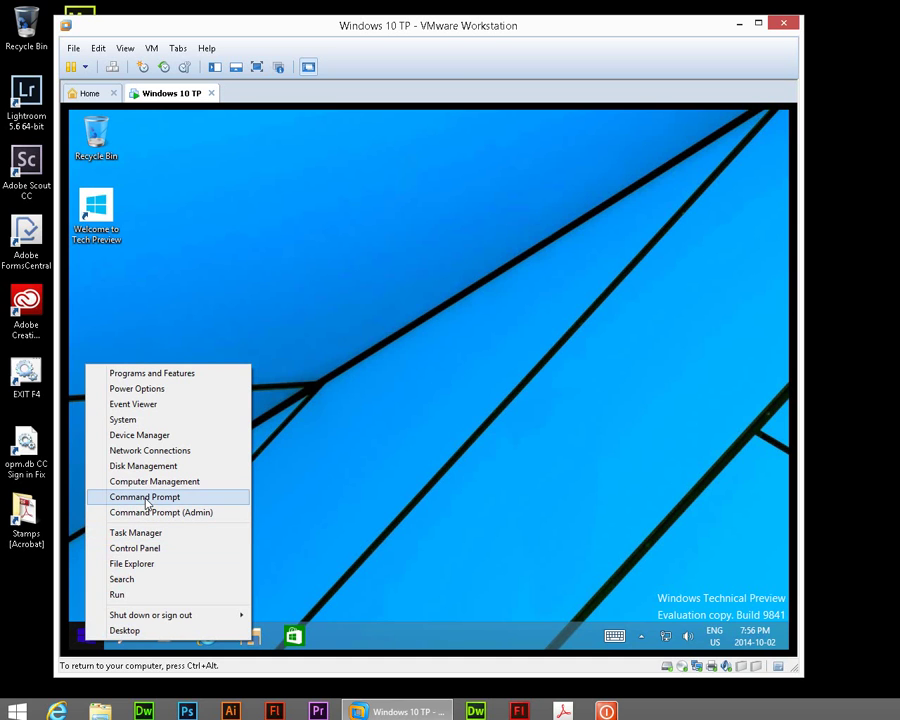
left_click(145, 498)
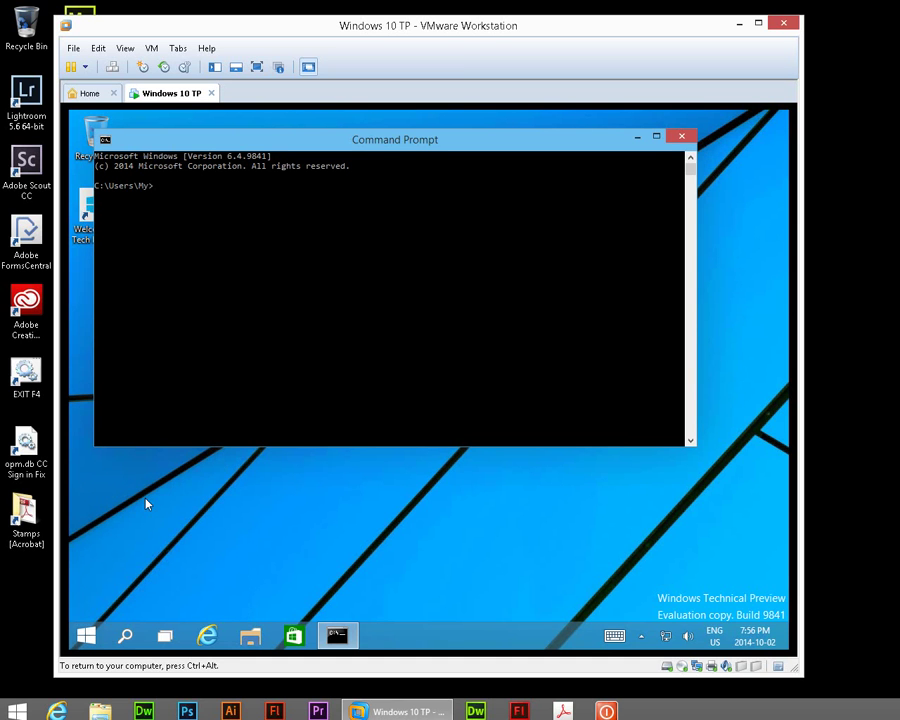
type("ipconfig")
key("Return")
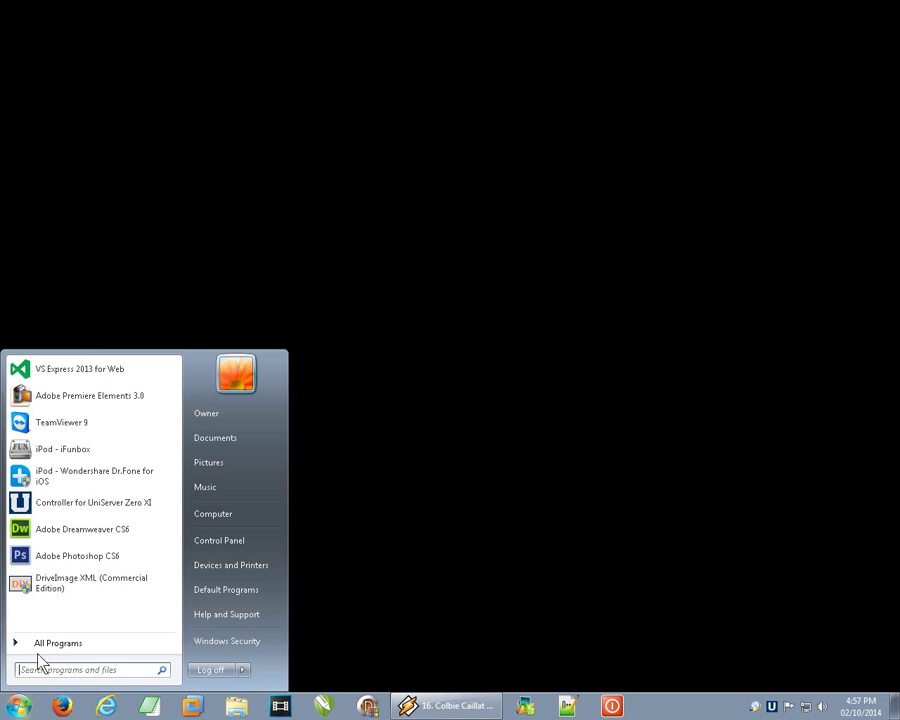
- Launch Remote Desktop Connection from All Programs > Accessories
left_click(44, 654)
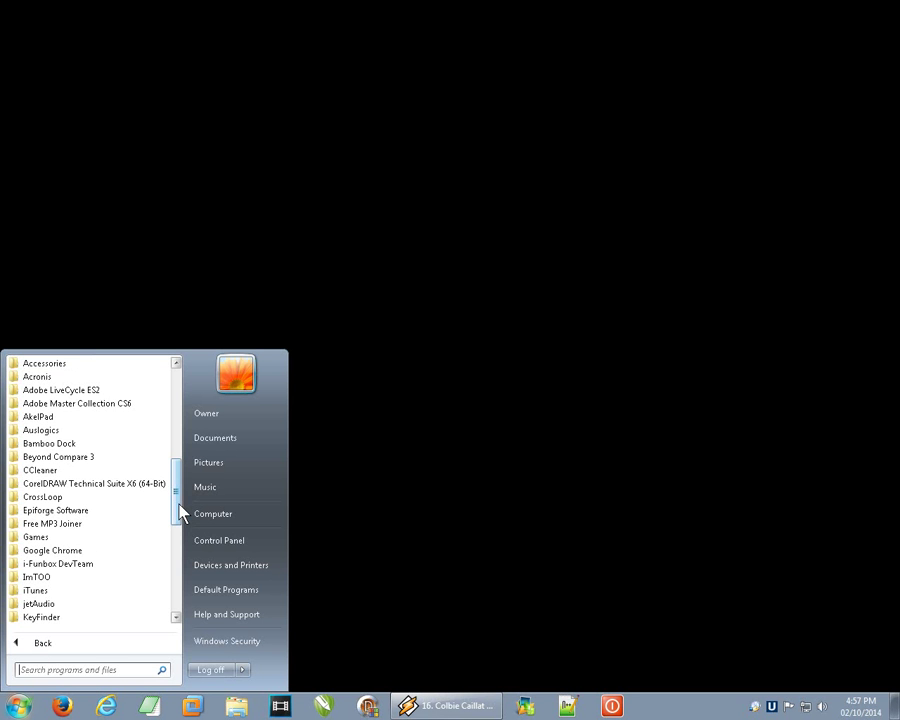
left_click(68, 366)
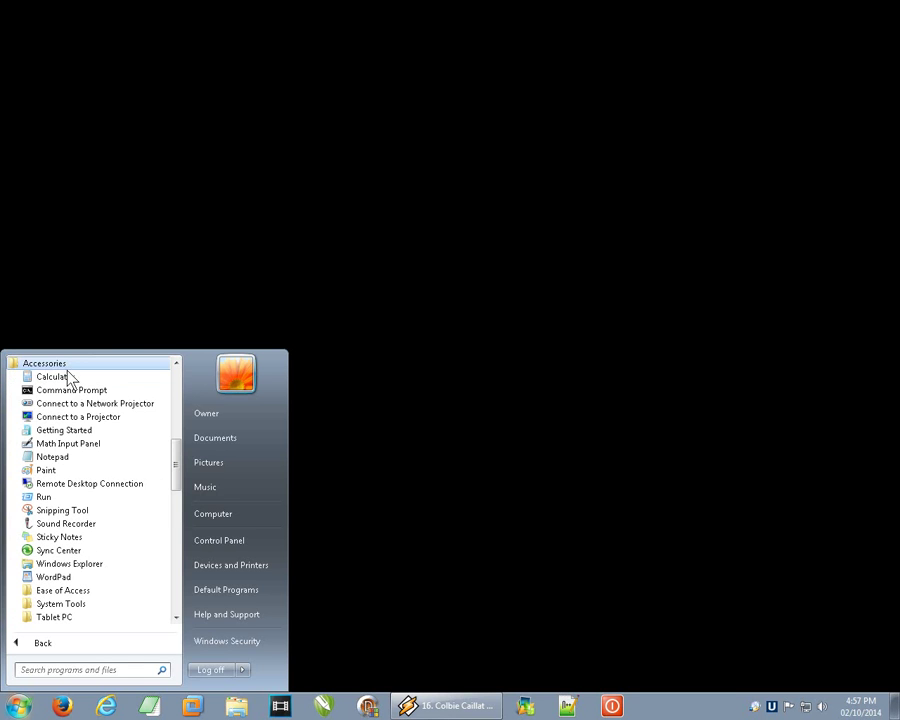
left_click(72, 484)
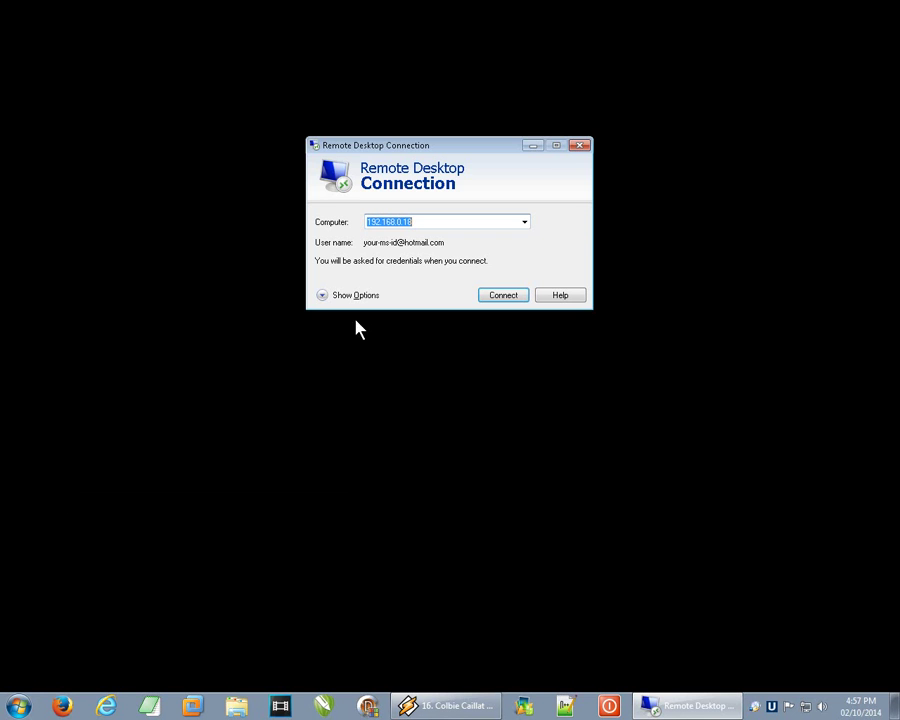
- Check the Computer field reads 192.168.0.18, leaving the address unchanged
left_click(419, 222)
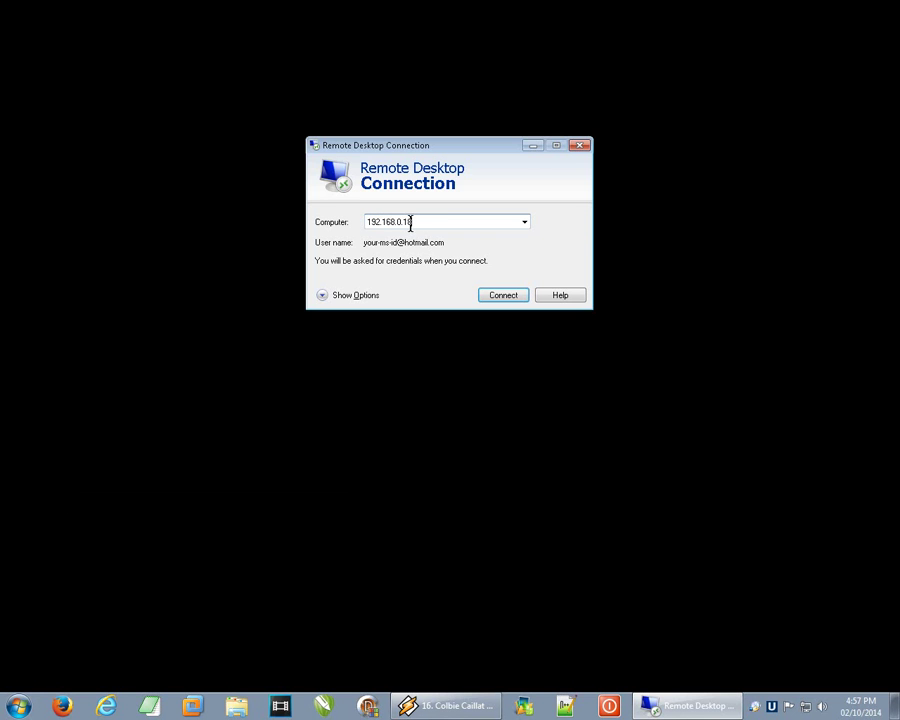
left_click_drag(420, 222, 362, 222)
left_click(430, 221)
left_click_drag(416, 221, 366, 230)
left_click(424, 225)
- Connect to 192.168.0.18 with another account's Microsoft user name and password, remembering the credentials
left_click(496, 298)
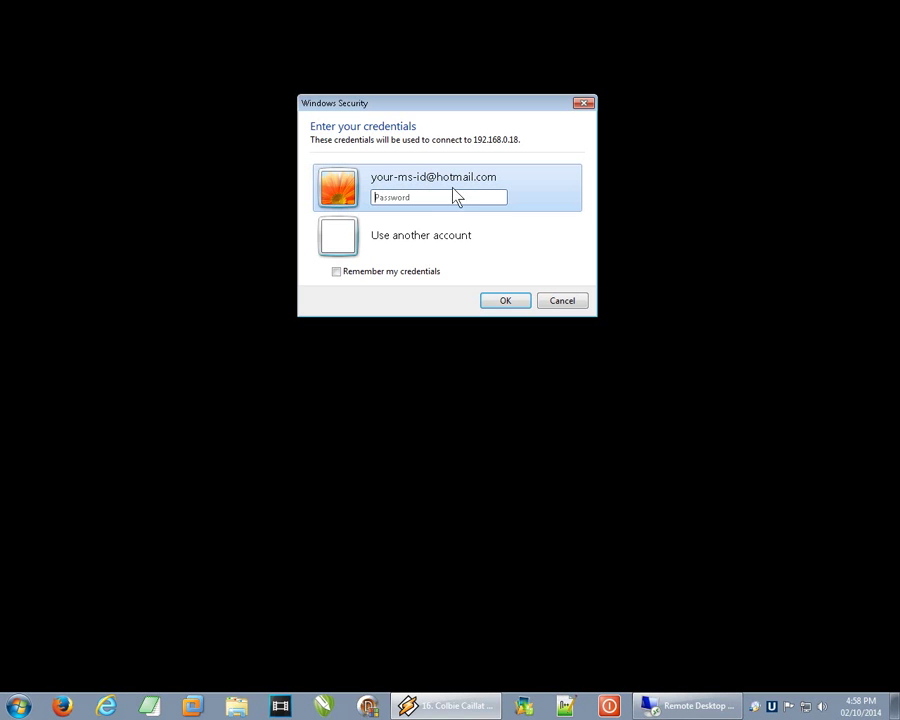
left_click(410, 240)
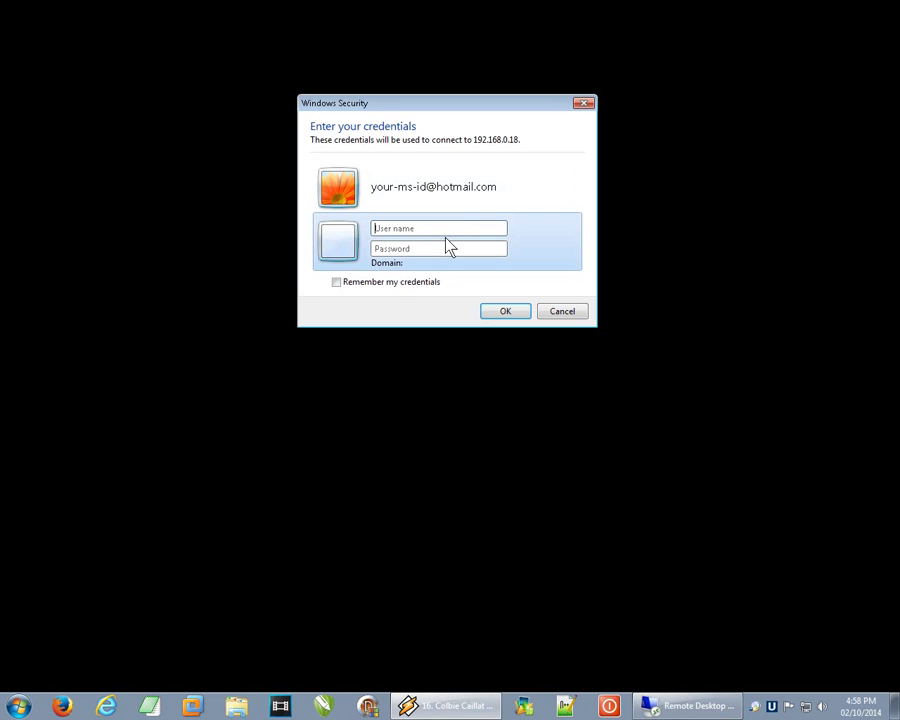
type("your")
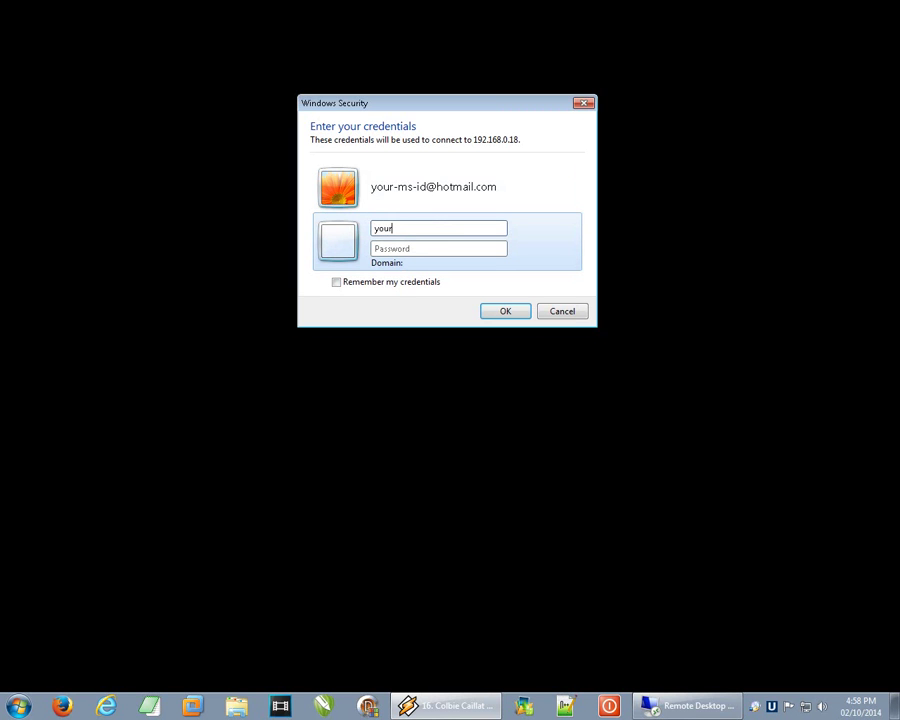
type("-ms-id@hotmail.com")
key("Tab")
type("••••••••")
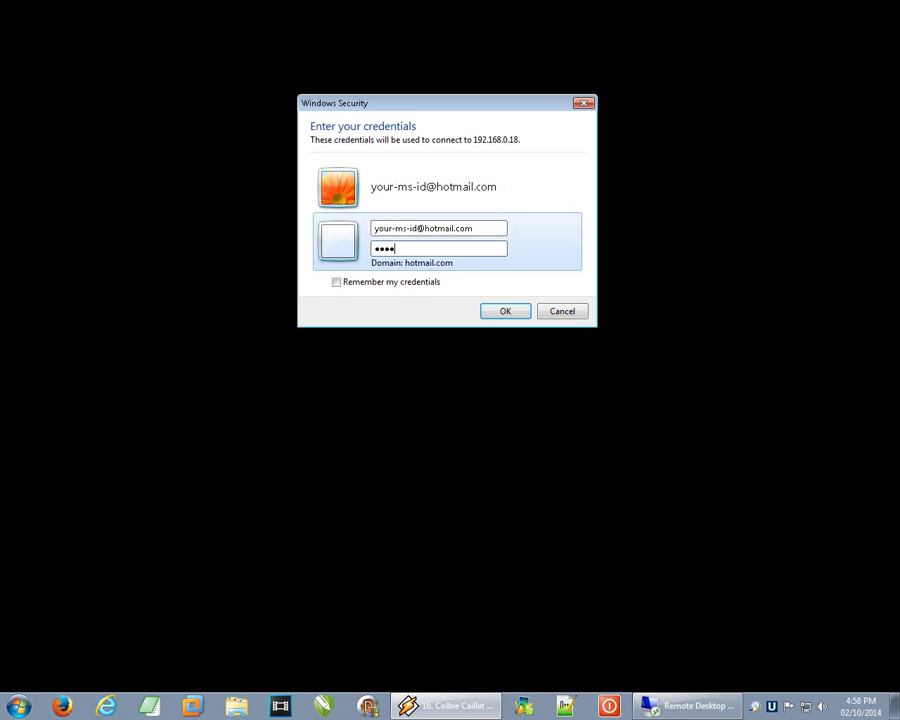
type("•••••")
left_click(335, 285)
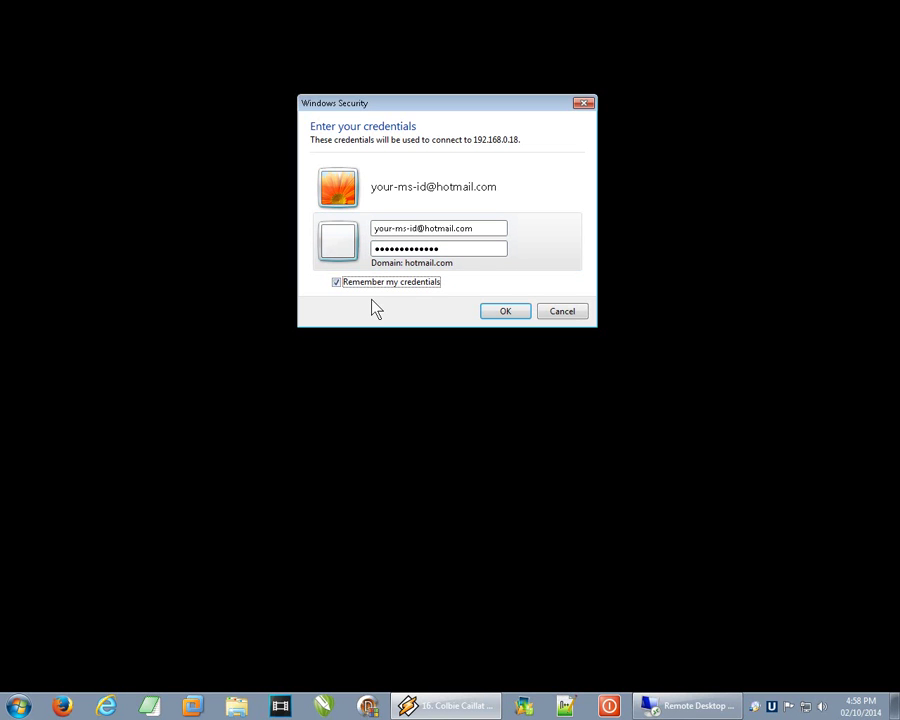
left_click(497, 314)
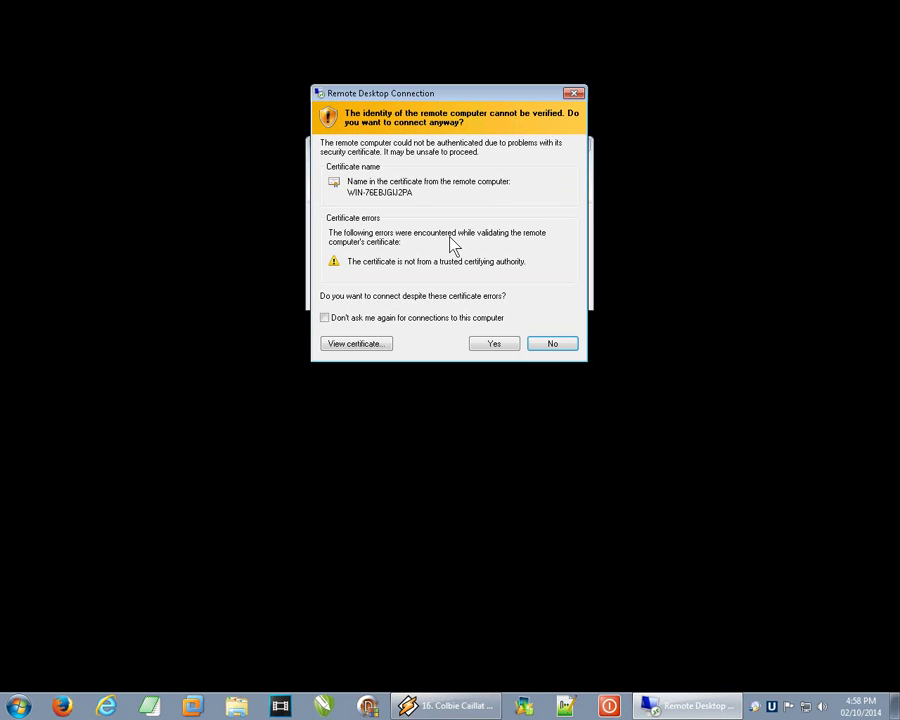
- Accept the untrusted certificate with Don't ask me again for this computer ticked
left_click(326, 319)
left_click(493, 344)
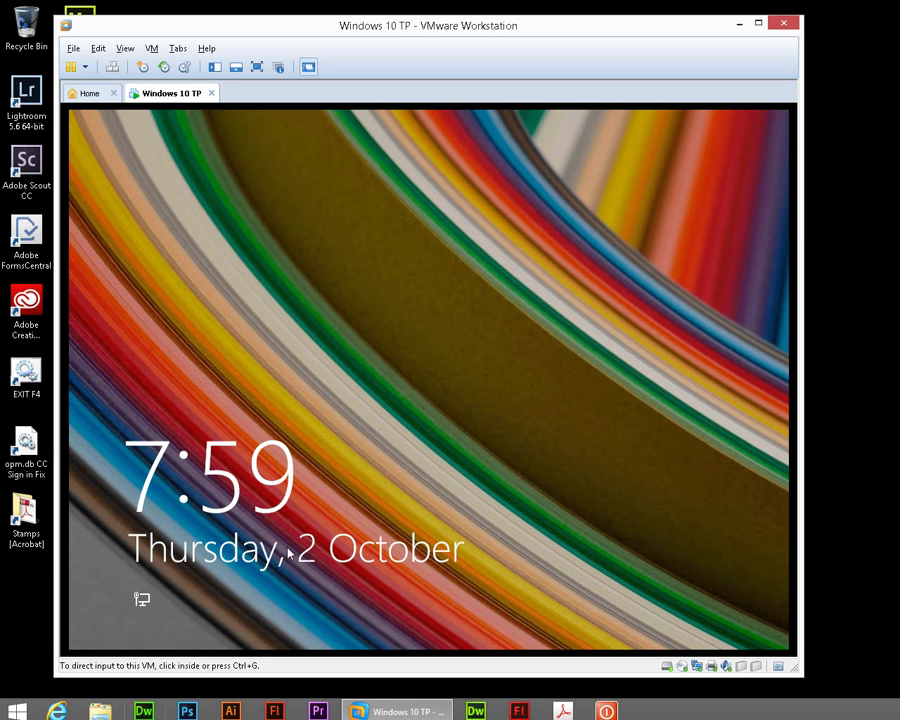
- Give the VMware VM input focus and dismiss its lock screen to reveal the sign-in screen
left_click(289, 553)
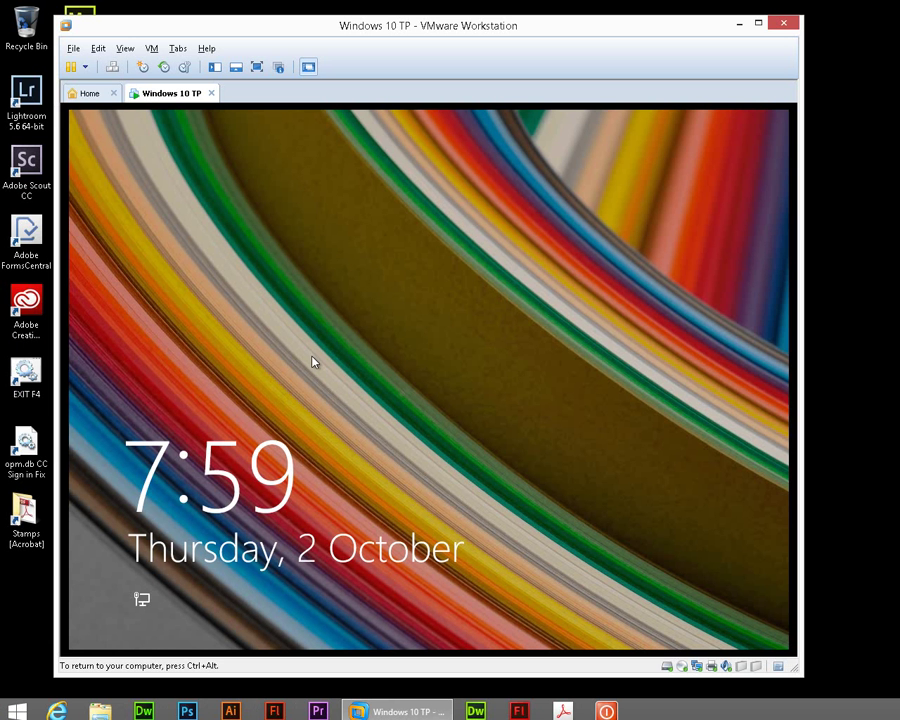
left_click(333, 411)
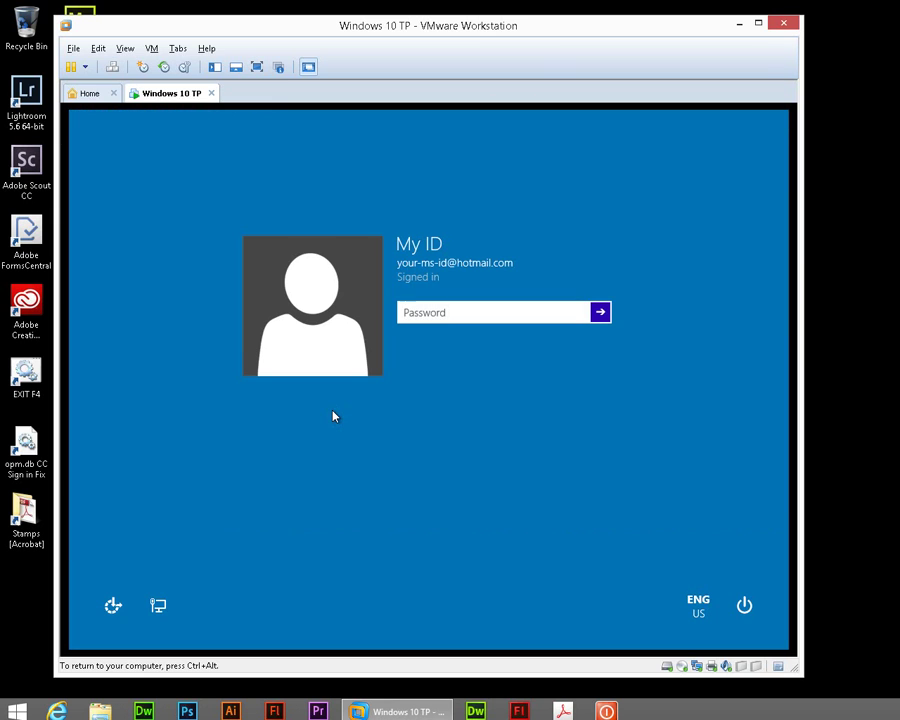